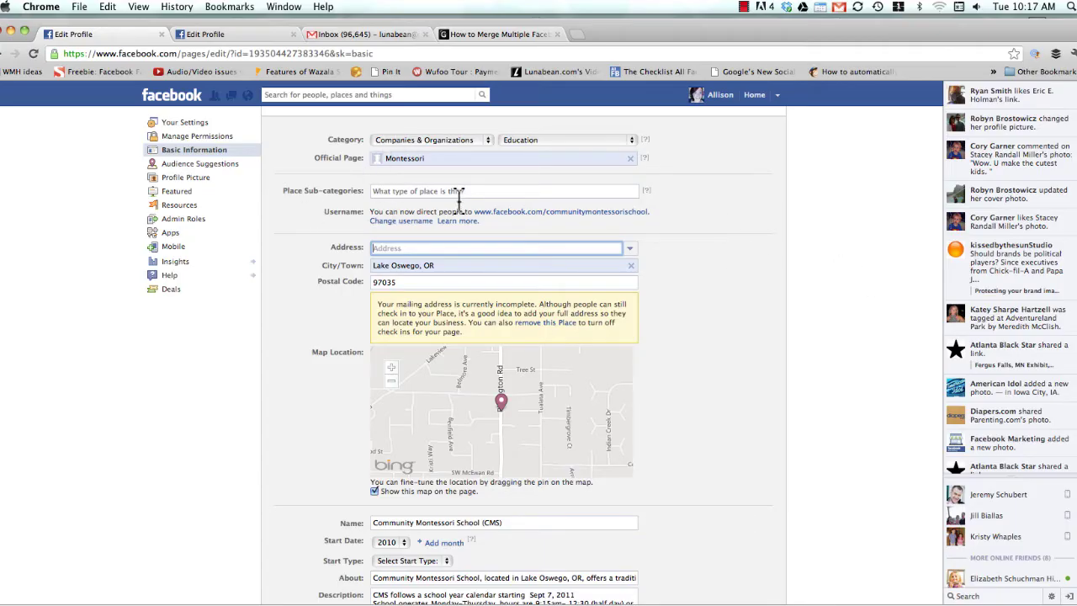
pyautogui.click(228, 34)
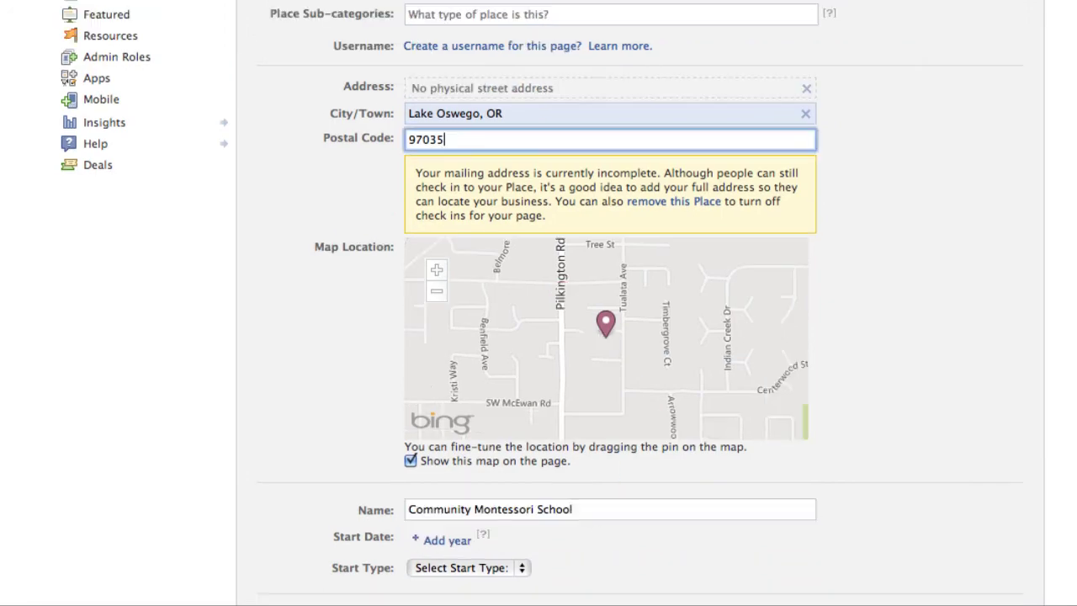
pyautogui.moveTo(457, 510); pyautogui.dragTo(572, 513)
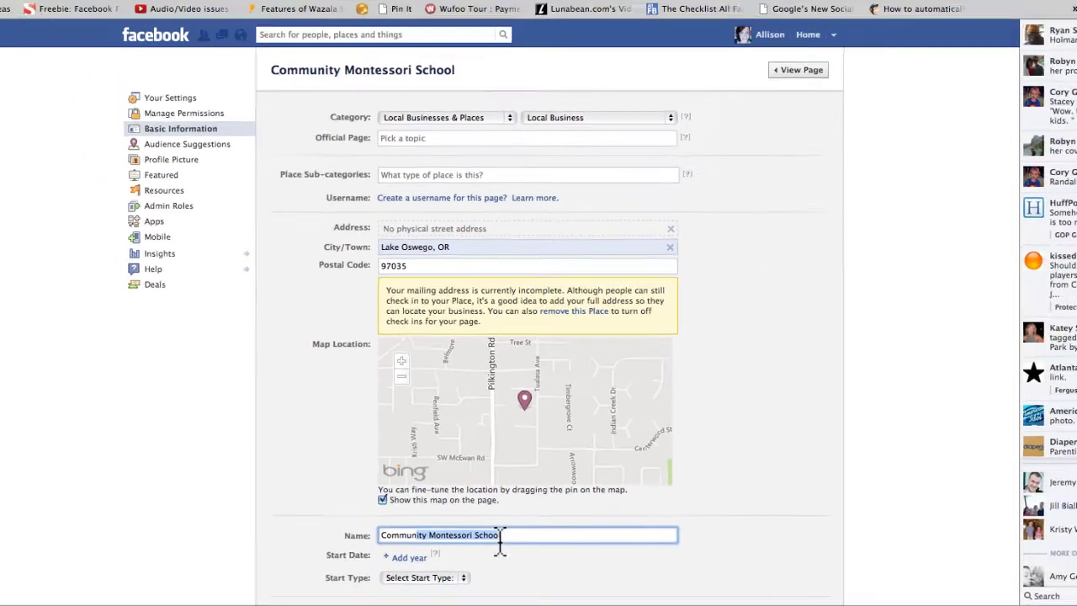
pyautogui.moveTo(500, 541); pyautogui.dragTo(583, 541)
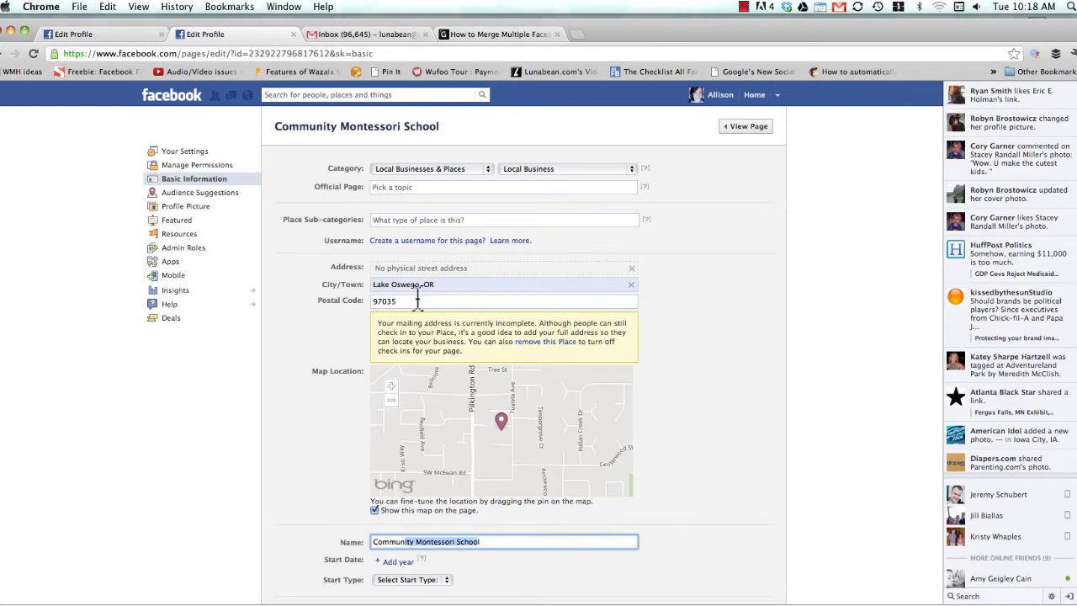
pyautogui.click(115, 35)
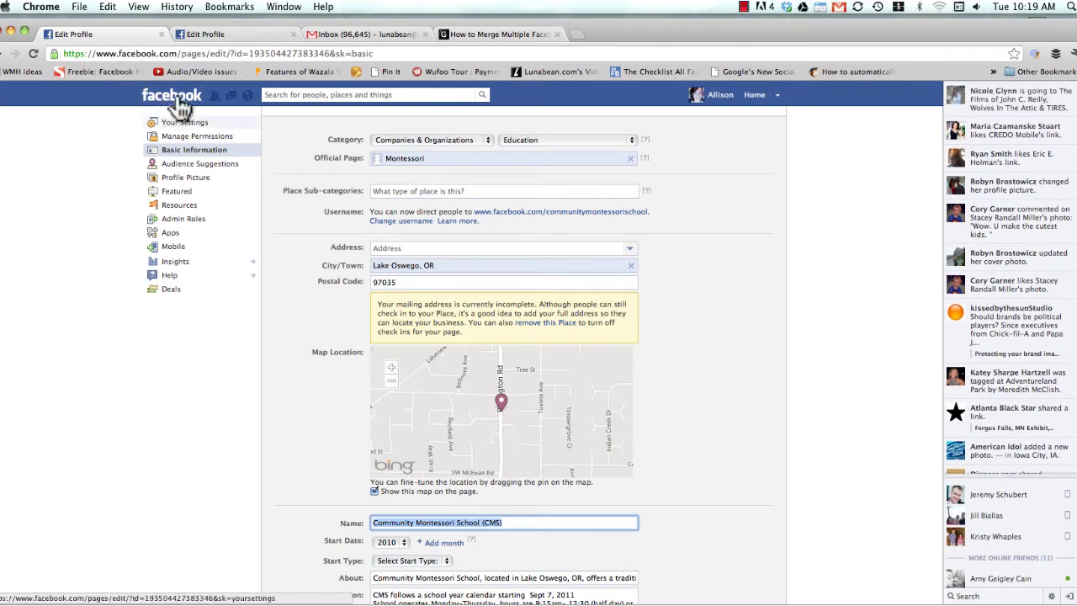
# Open the live main CMS page and the duplicate Community Montessori School page in their tabs.
pyautogui.scroll(1, 416, 185)
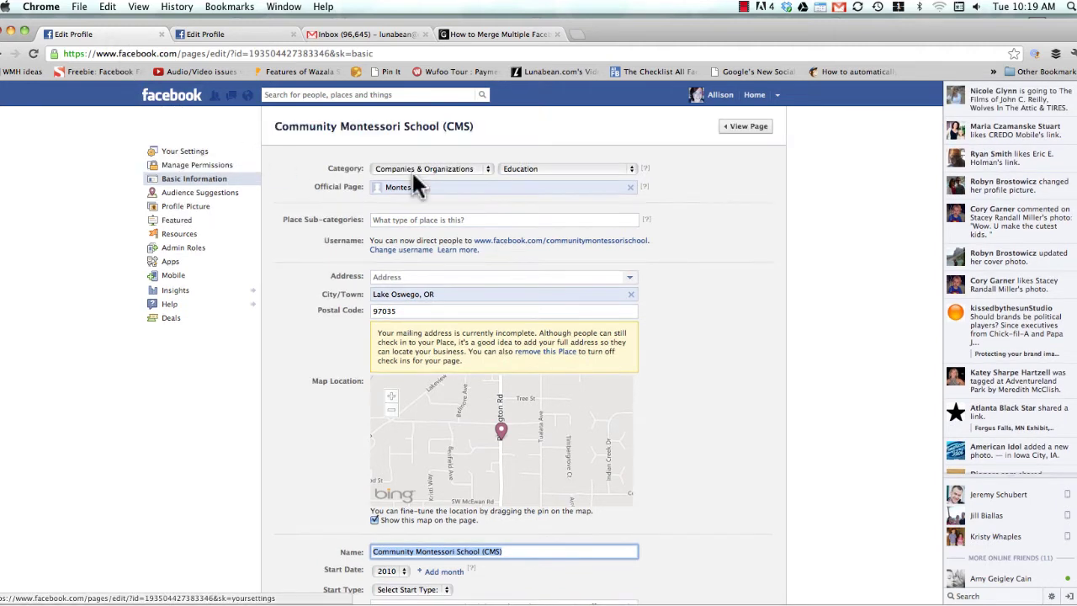
pyautogui.click(749, 127)
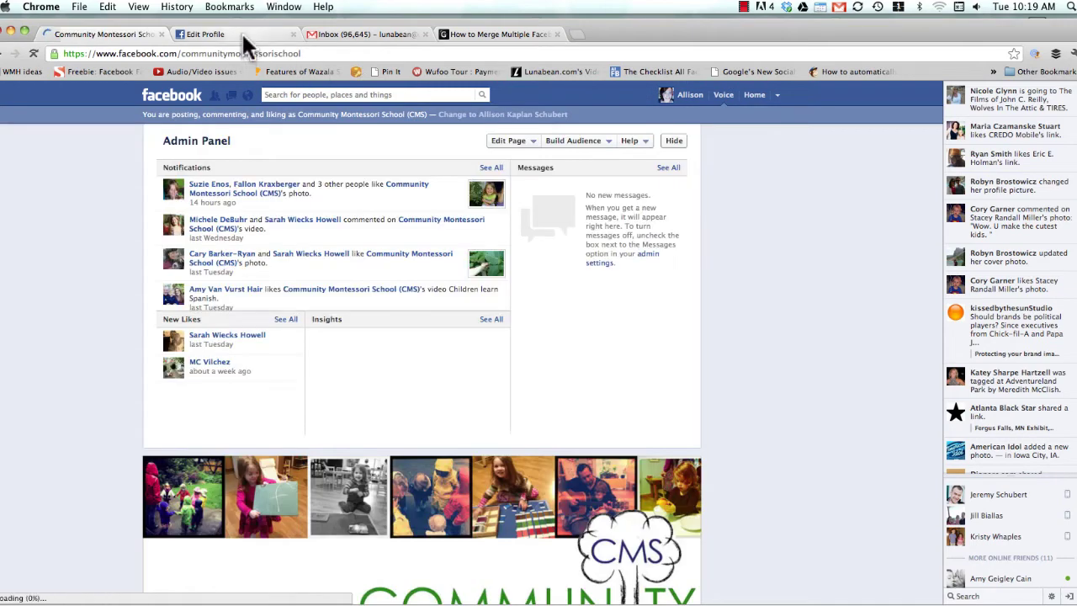
pyautogui.click(241, 36)
pyautogui.click(726, 128)
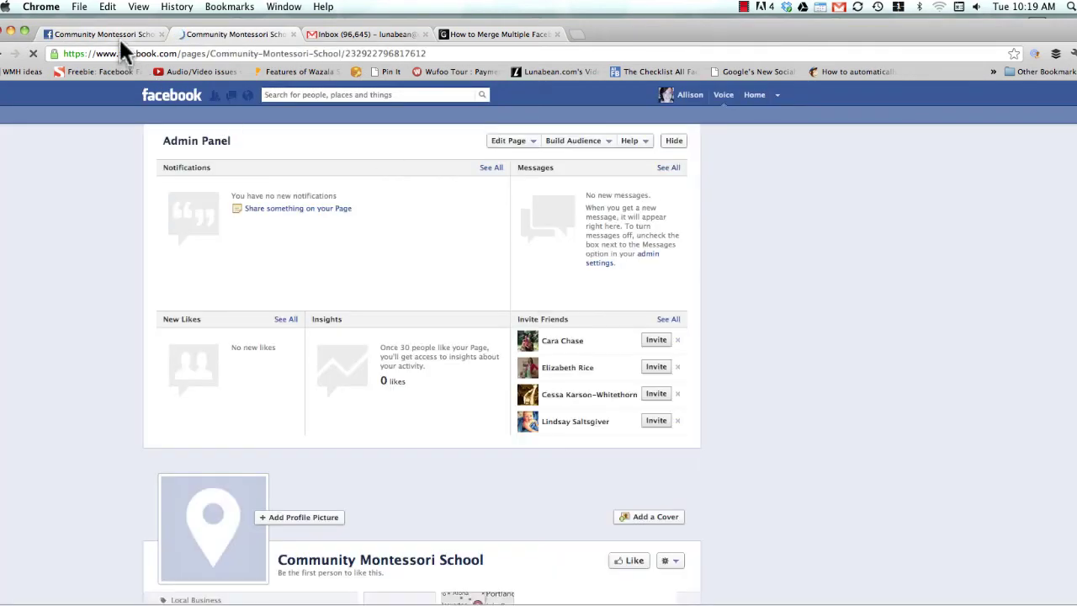
pyautogui.click(119, 36)
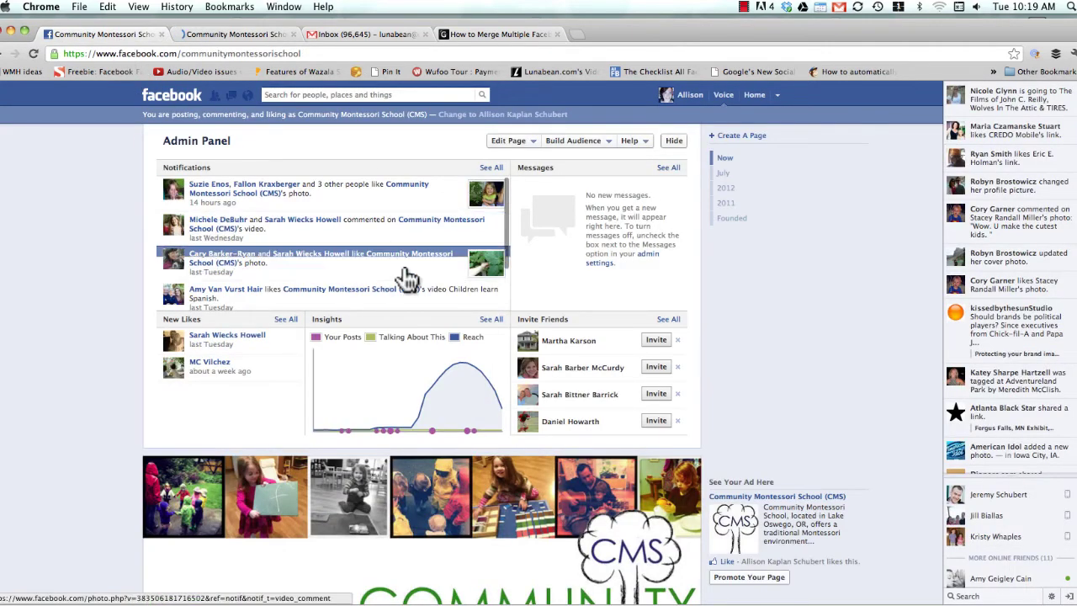
# Compare the active CMS page with the empty duplicate page, finishing on the main CMS page.
pyautogui.scroll(-3, 387, 298)
pyautogui.scroll(-3, 713, 343)
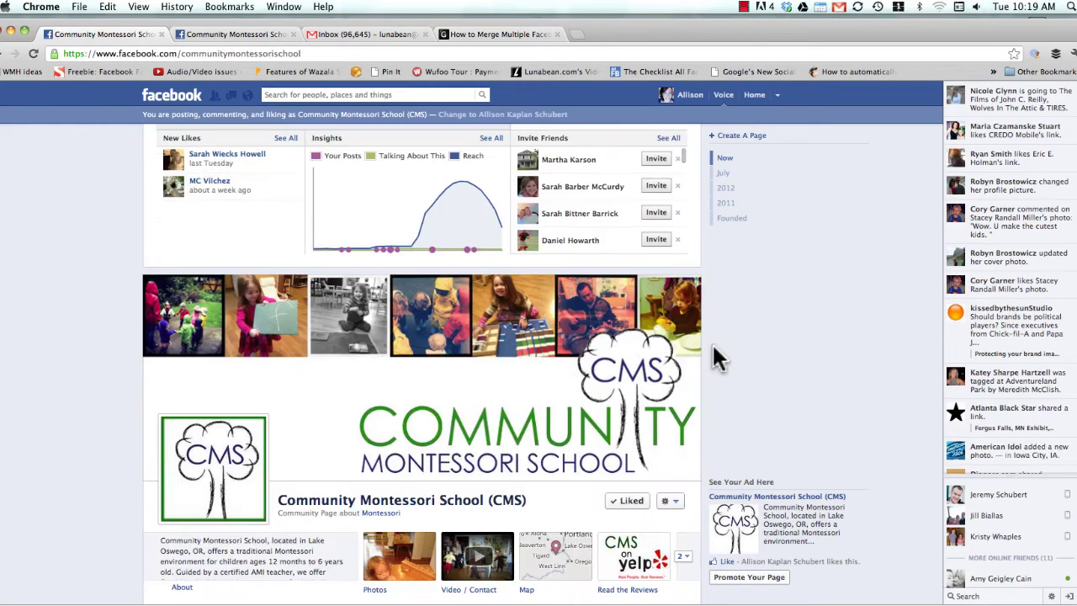
pyautogui.scroll(-10, 712, 343)
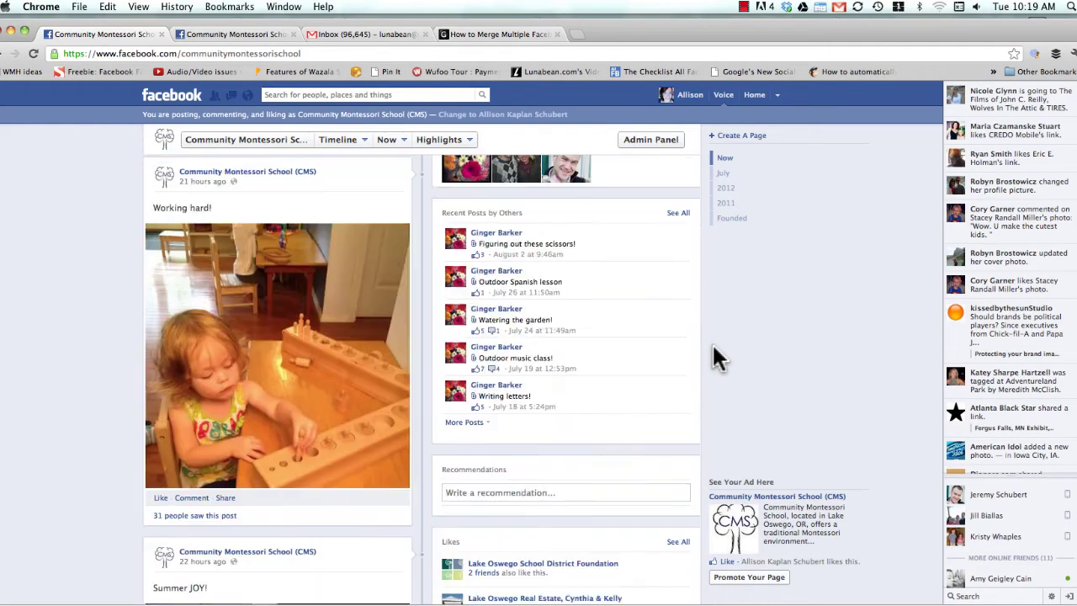
pyautogui.scroll(12, 712, 354)
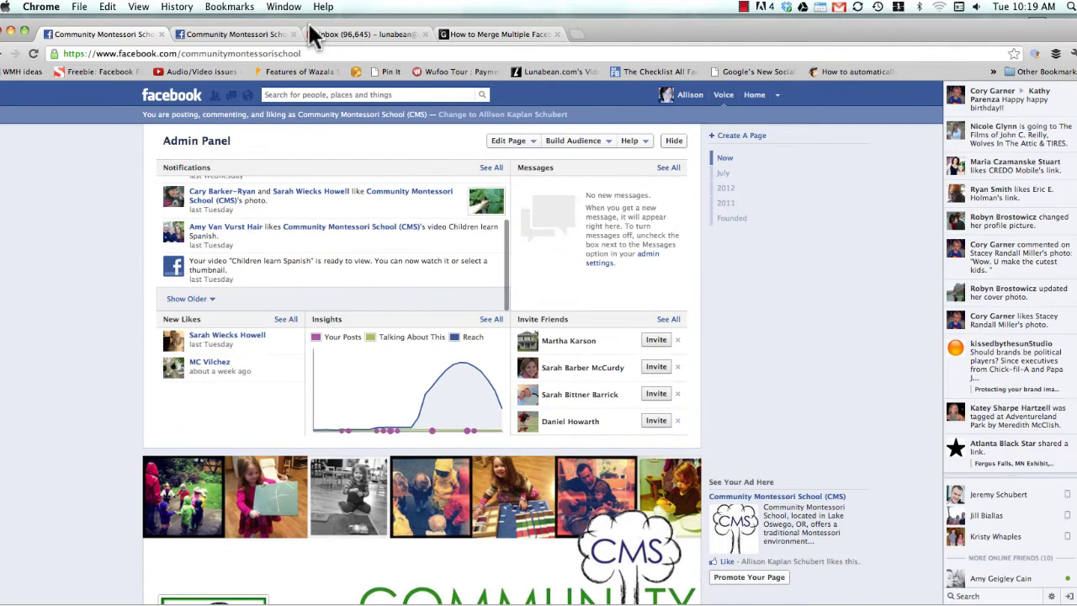
pyautogui.click(219, 33)
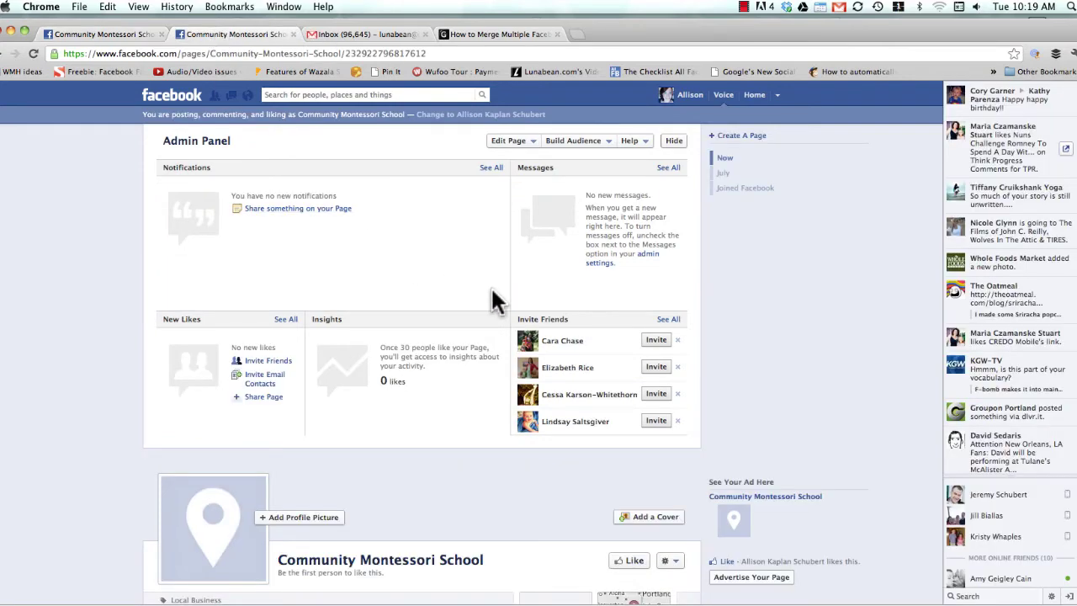
pyautogui.scroll(-8, 497, 299)
pyautogui.scroll(4, 497, 298)
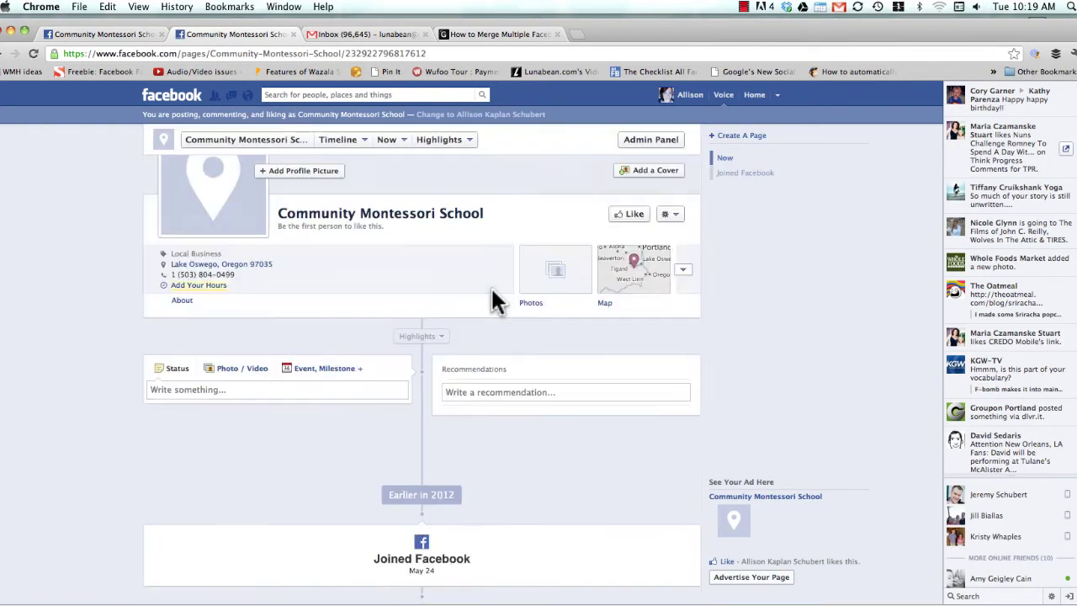
pyautogui.scroll(3, 493, 295)
pyautogui.scroll(1, 495, 300)
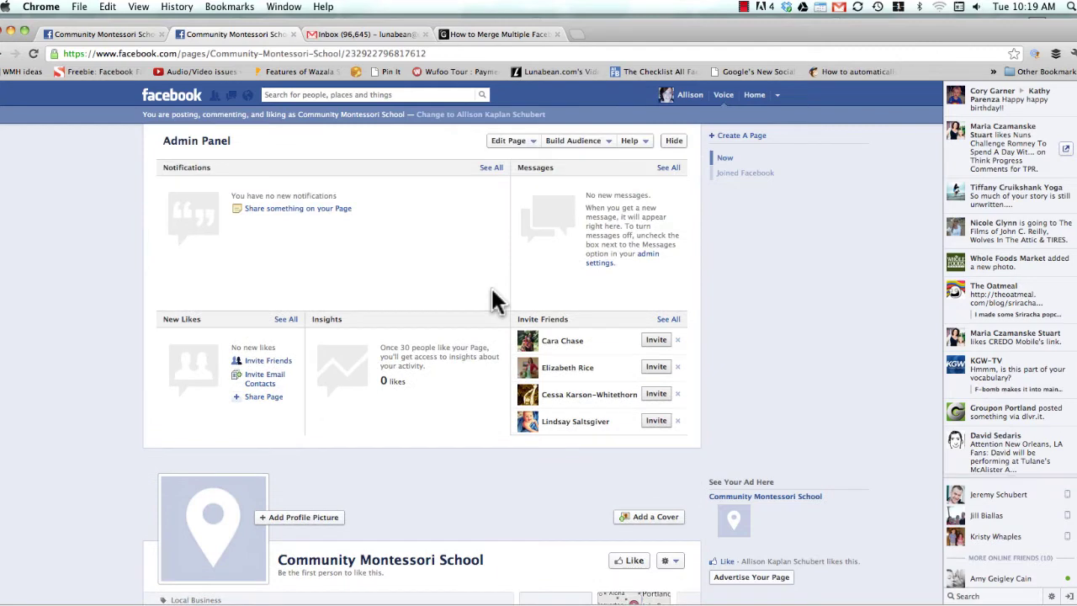
pyautogui.click(95, 35)
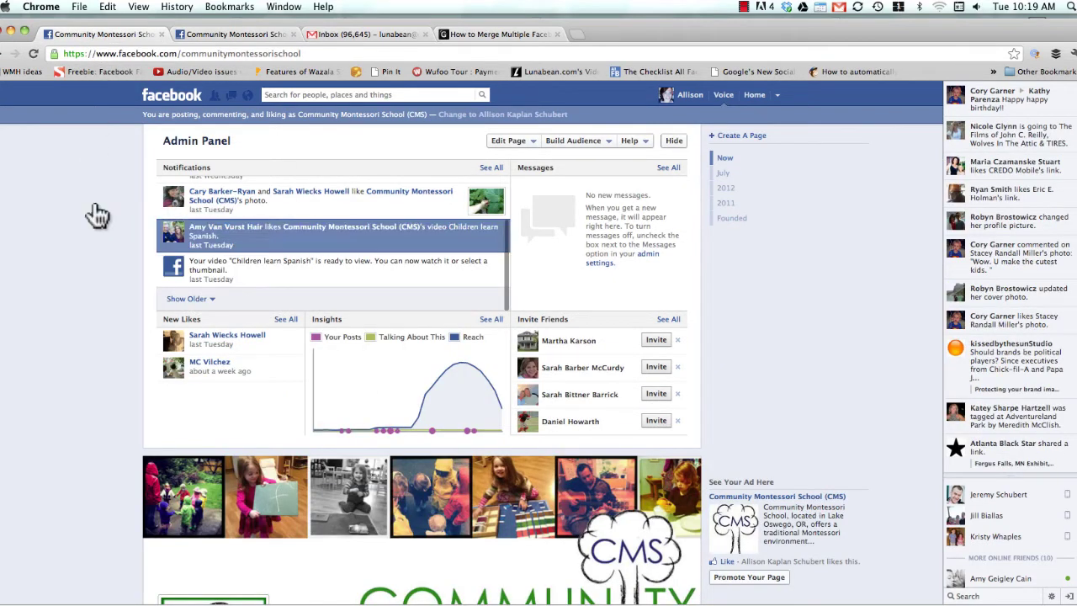
# From the CMS page's Update Info settings, open Resources and start Merge duplicate pages.
pyautogui.click(512, 142)
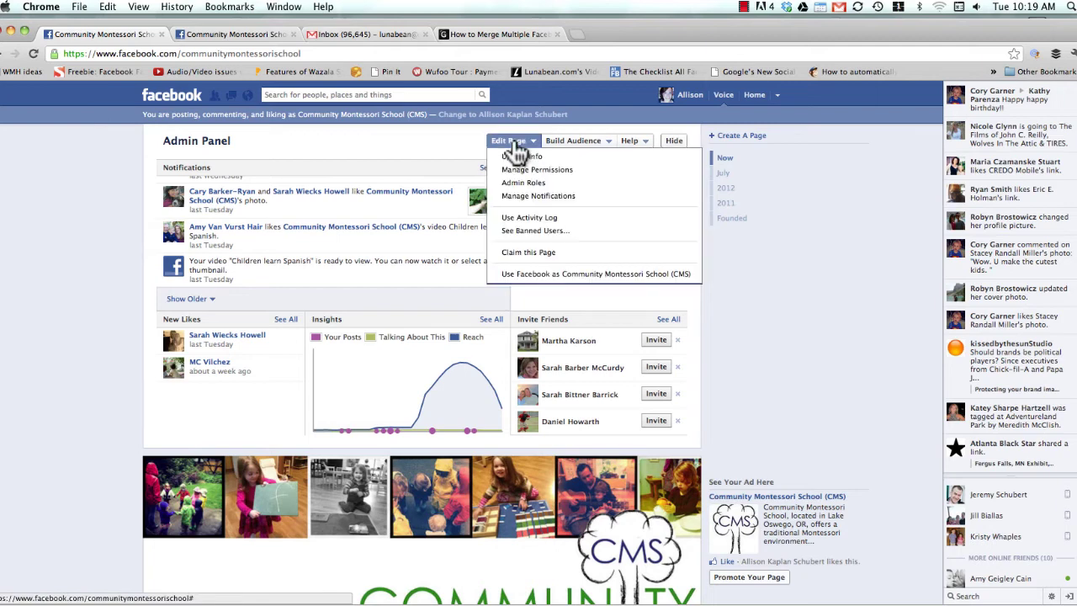
pyautogui.click(536, 162)
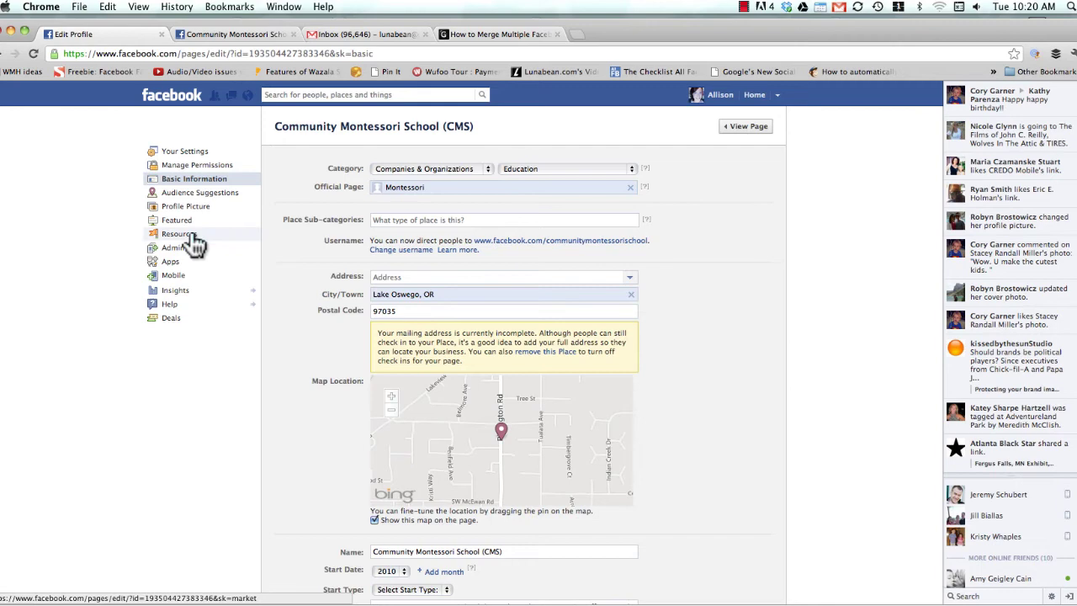
pyautogui.click(192, 239)
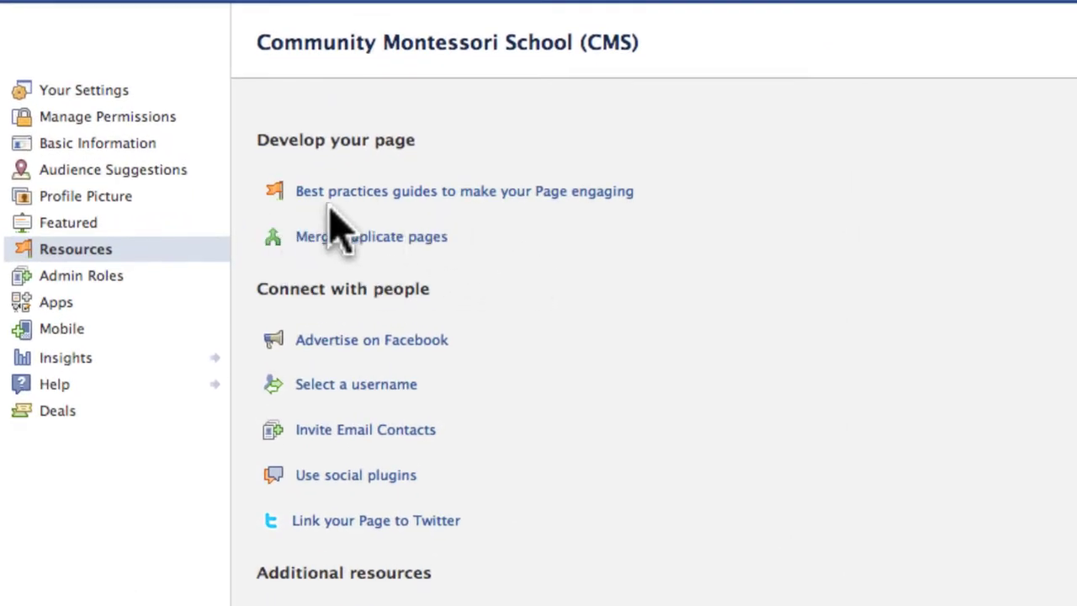
pyautogui.click(417, 244)
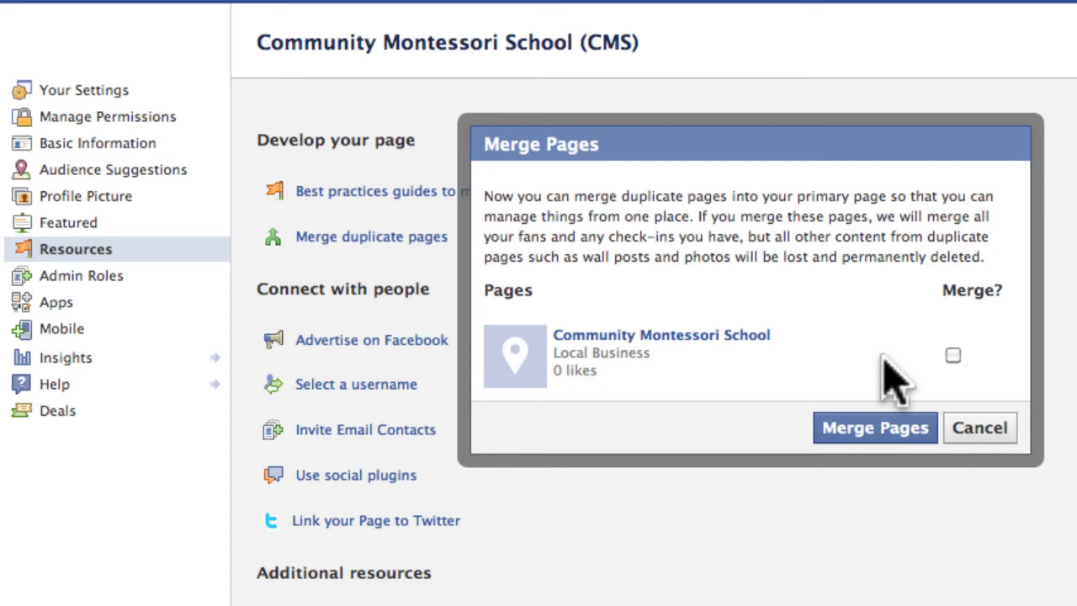
# Tick the duplicate Community Montessori School page, merge it into CMS, and dismiss the success message.
pyautogui.click(953, 355)
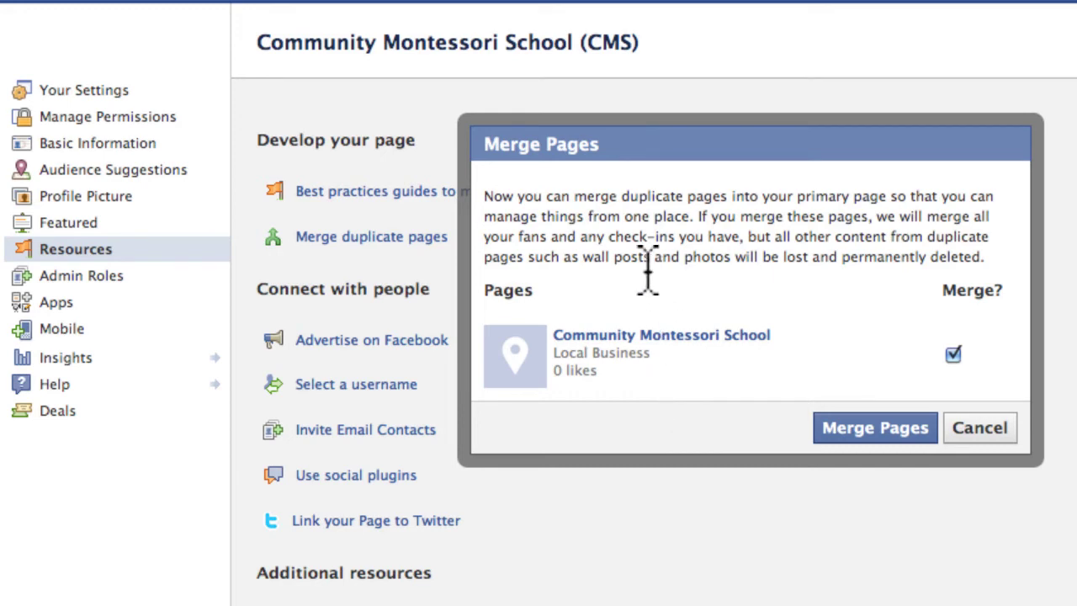
pyautogui.moveTo(584, 261); pyautogui.dragTo(725, 274)
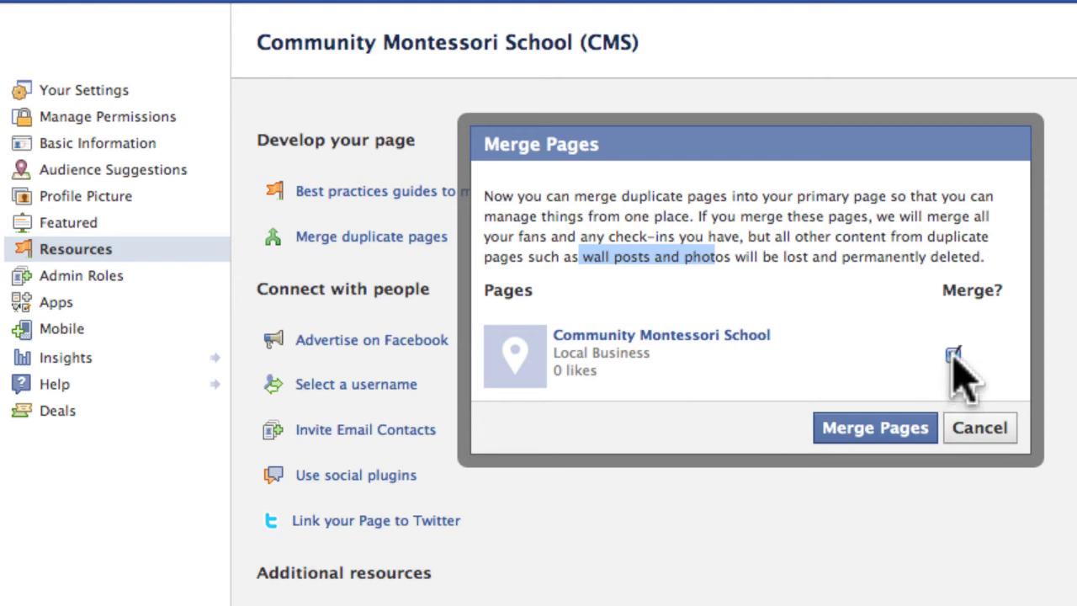
pyautogui.click(905, 431)
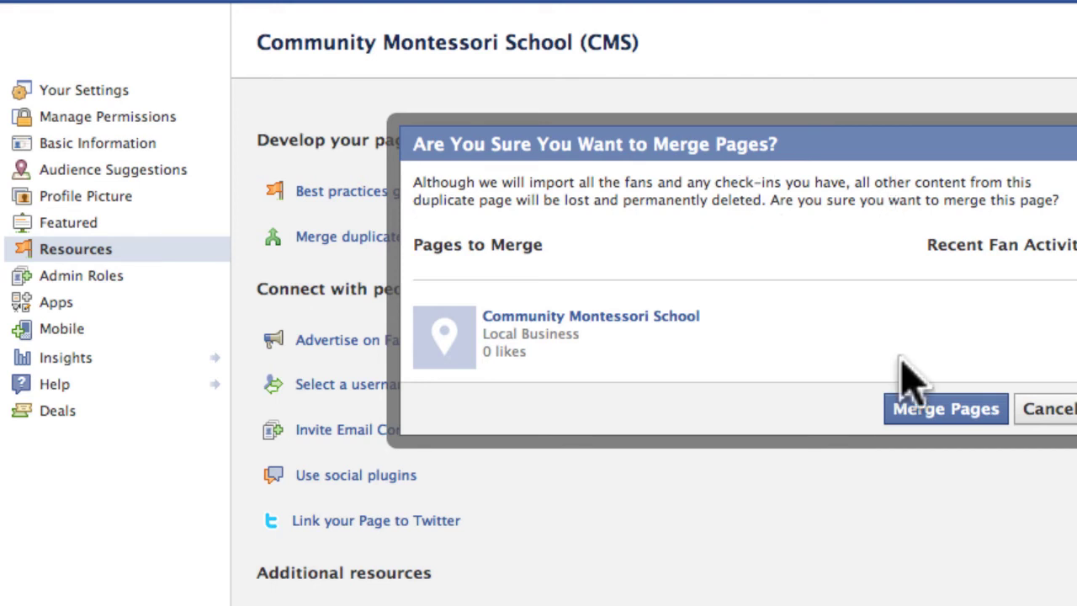
pyautogui.click(964, 414)
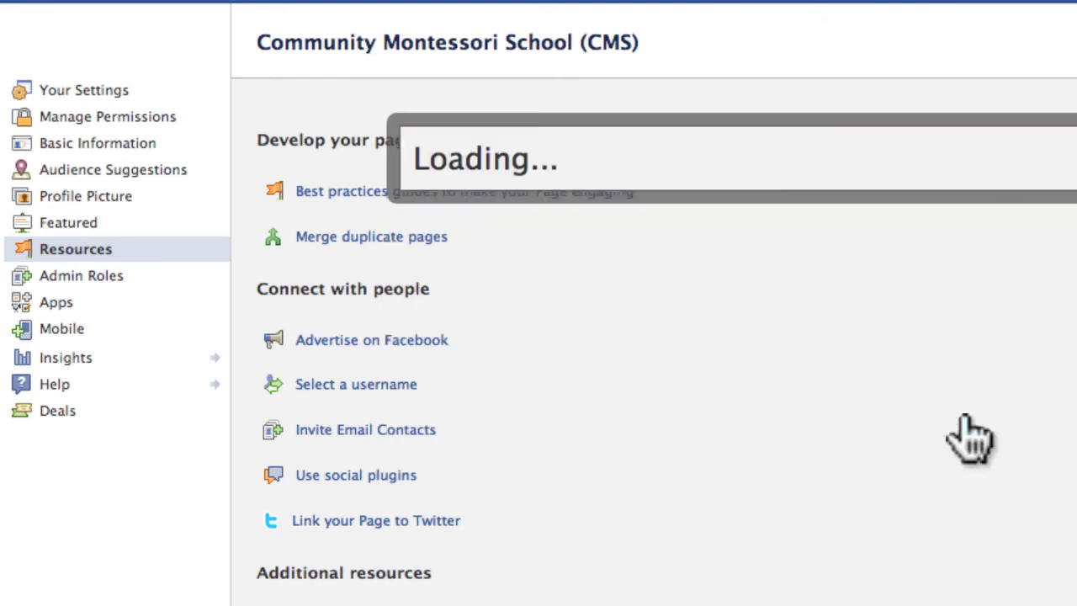
pyautogui.click(985, 265)
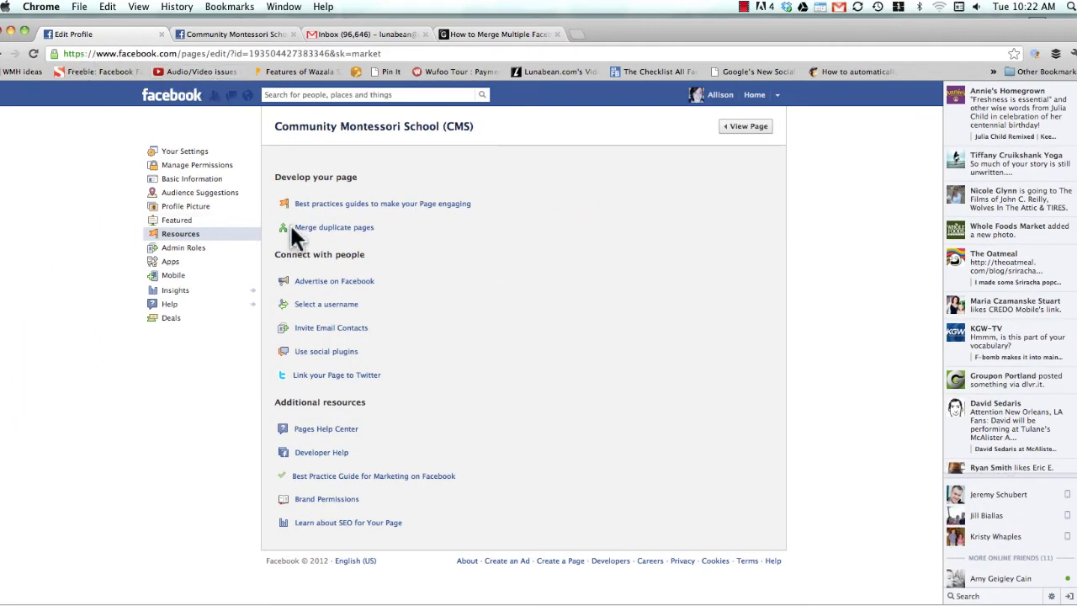
# View the merged CMS page and confirm the duplicate page's tab now reloads to the News Feed.
pyautogui.click(757, 128)
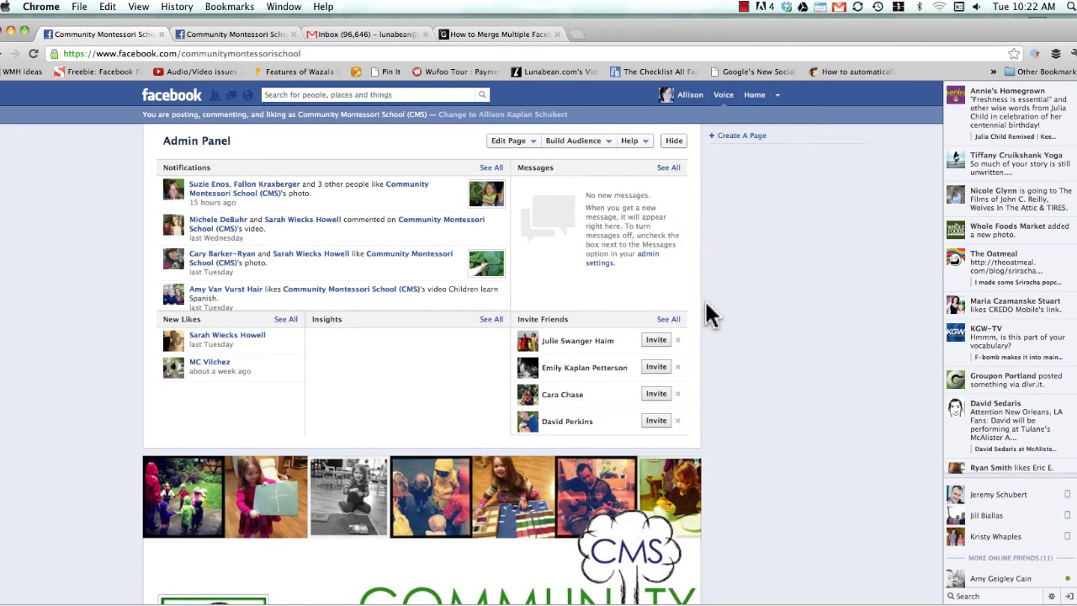
pyautogui.scroll(-5, 704, 298)
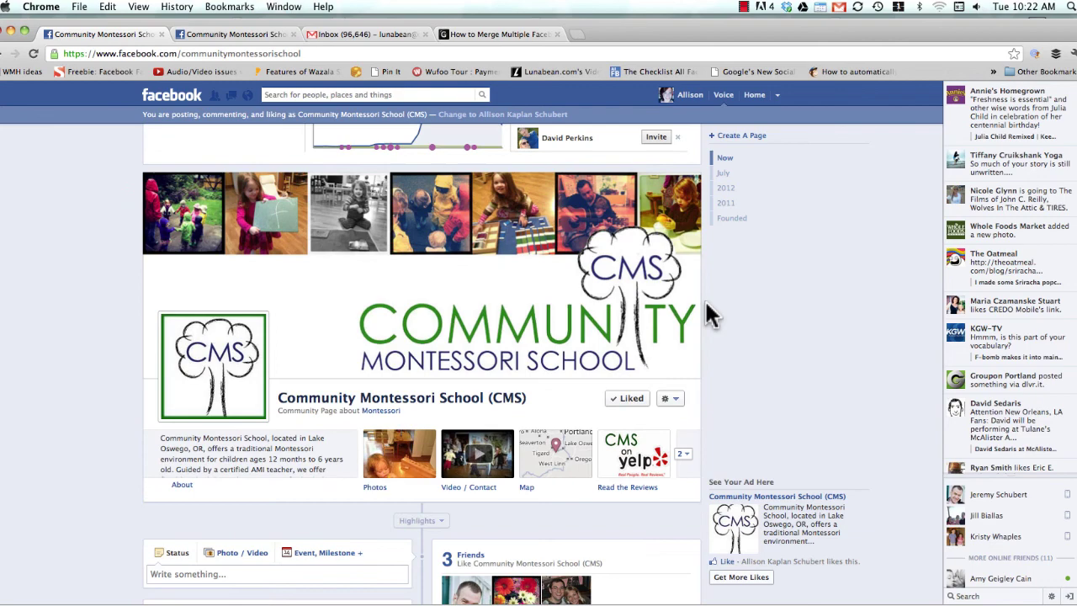
pyautogui.scroll(5, 704, 299)
pyautogui.click(246, 33)
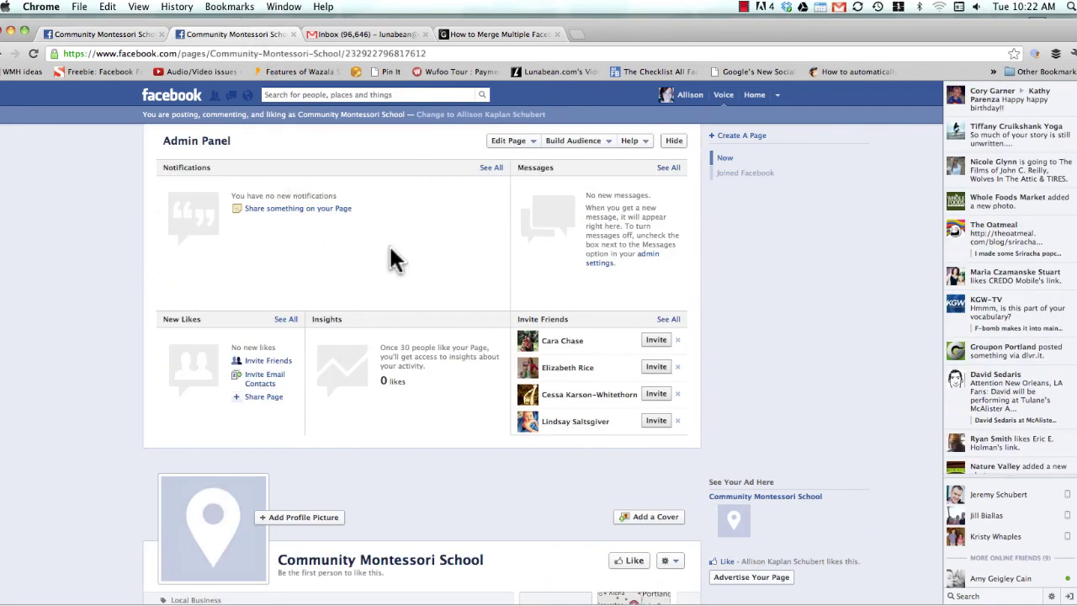
pyautogui.click(33, 54)
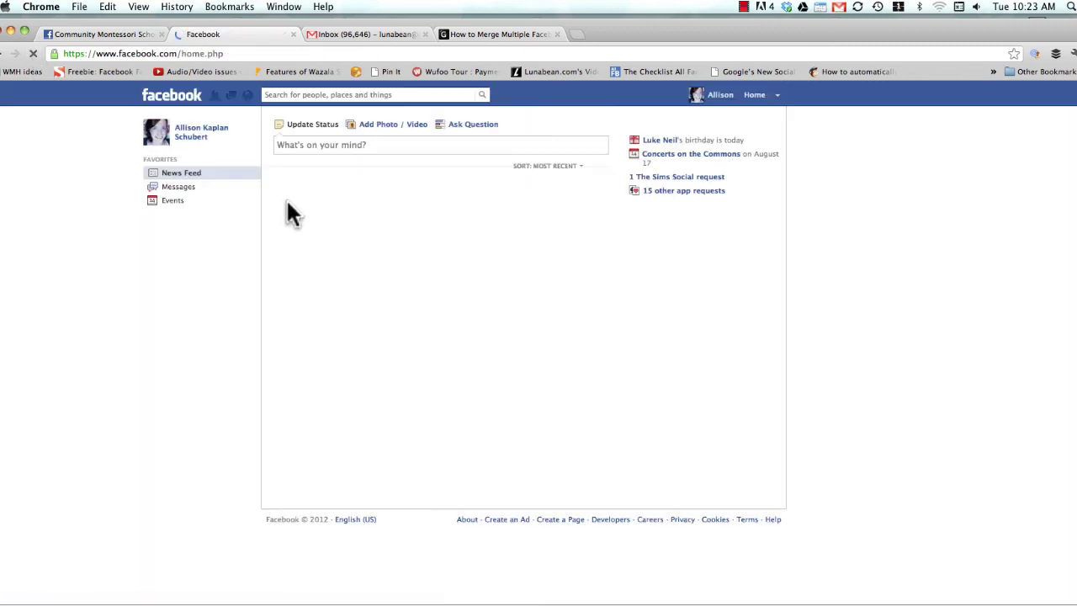
pyautogui.click(99, 34)
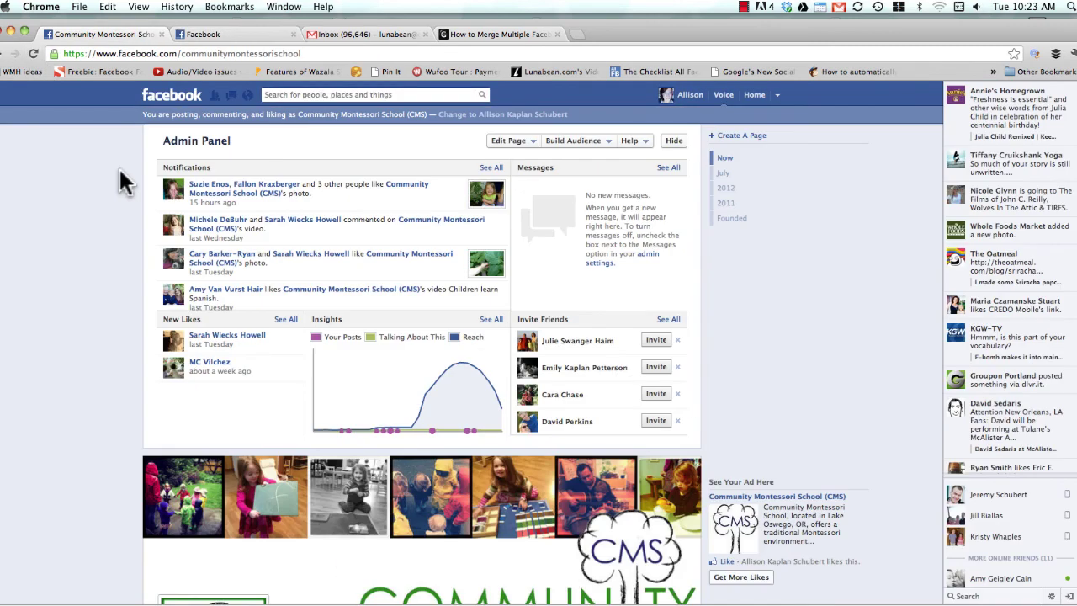